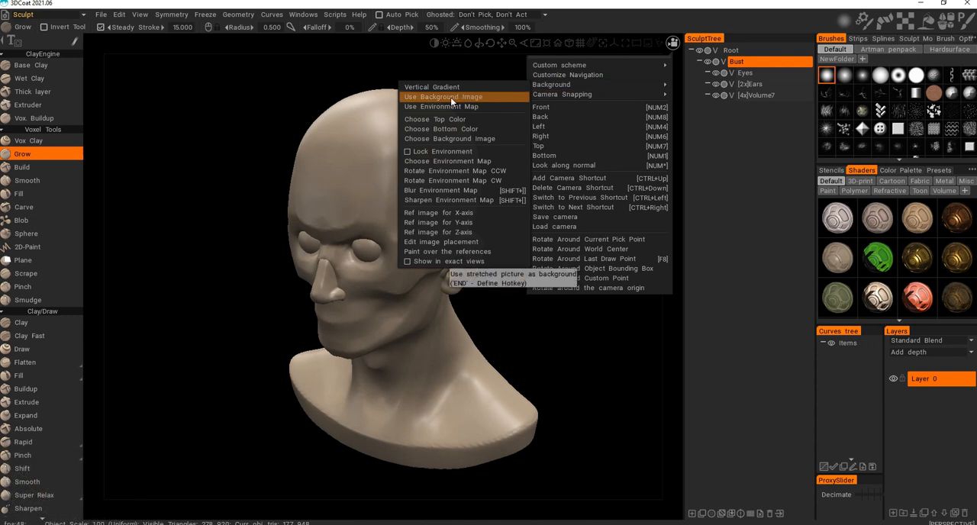
# Load black.jpg as the viewport background image behind the bust.
pyautogui.click(446, 141)
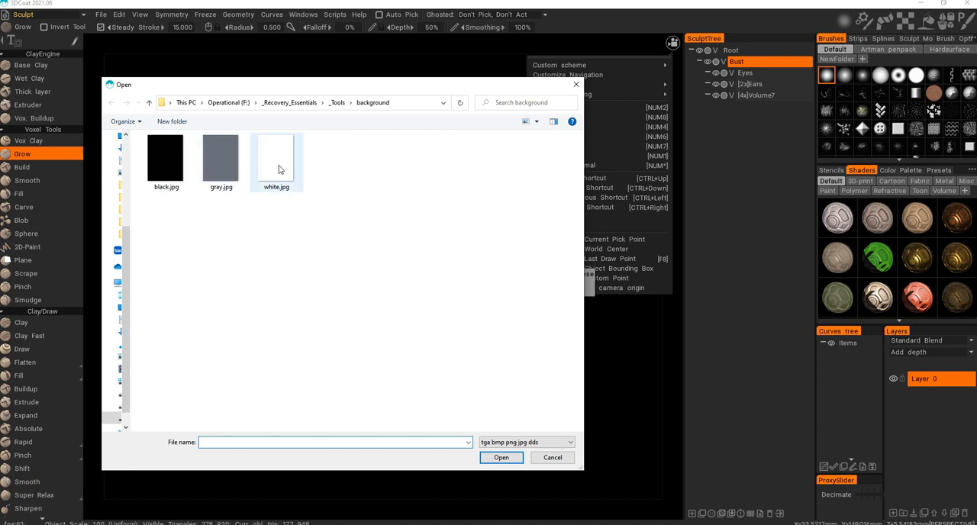
pyautogui.doubleClick(169, 167)
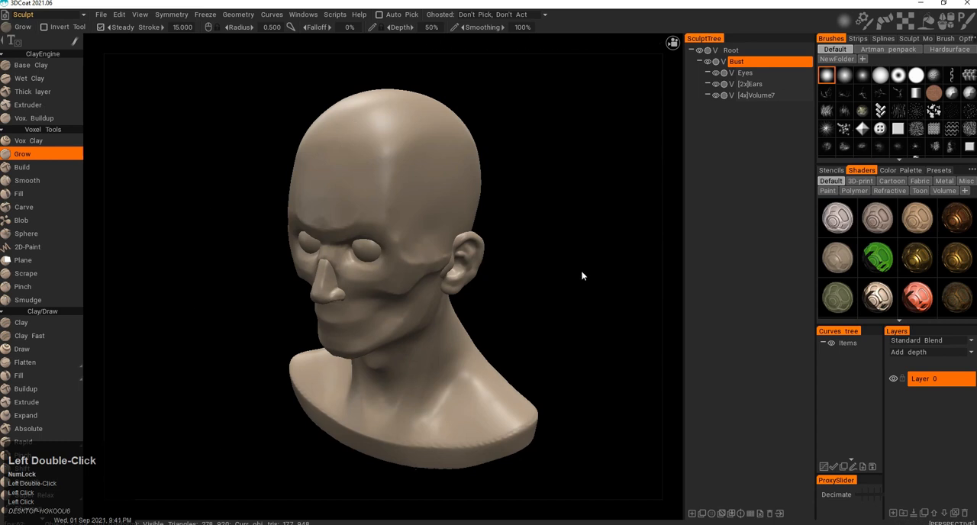
pyautogui.keyDown('alt'); pyautogui.middleClick(552, 222); pyautogui.keyUp('alt')
pyautogui.keyDown('alt'); pyautogui.moveTo(552, 222); pyautogui.dragTo(545, 238); pyautogui.keyUp('alt')
pyautogui.keyDown('alt'); pyautogui.moveTo(545, 240); pyautogui.dragTo(547, 227, button='middle'); pyautogui.keyUp('alt')
pyautogui.keyDown('alt'); pyautogui.moveTo(547, 227); pyautogui.dragTo(550, 217, button='right'); pyautogui.keyUp('alt')
pyautogui.keyDown('alt'); pyautogui.moveTo(549, 217); pyautogui.dragTo(542, 228, button='middle'); pyautogui.keyUp('alt')
pyautogui.keyDown('alt'); pyautogui.moveTo(542, 233); pyautogui.dragTo(543, 239, button='right'); pyautogui.keyUp('alt')
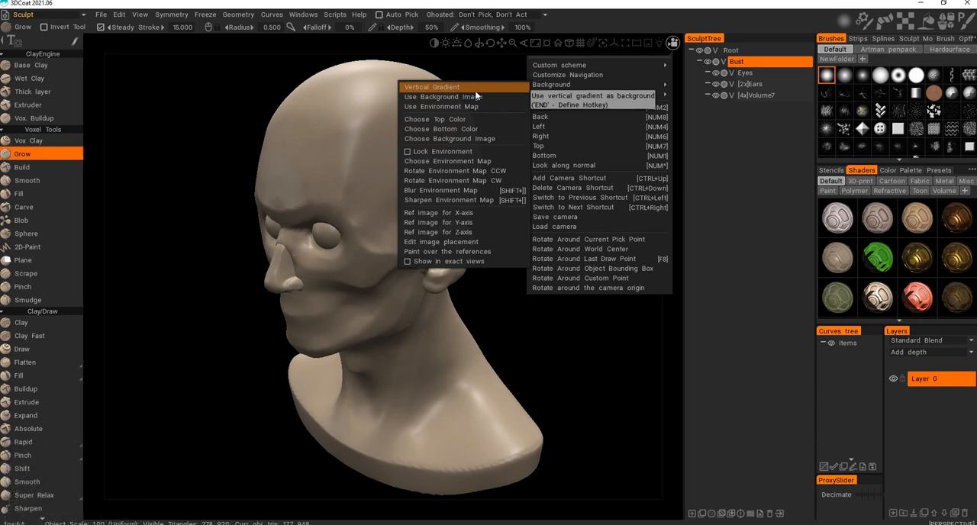
# Switch the viewport background to a vertical gradient and choose a top color with hue 75, saturation 30% and lightness 100%.
pyautogui.click(475, 89)
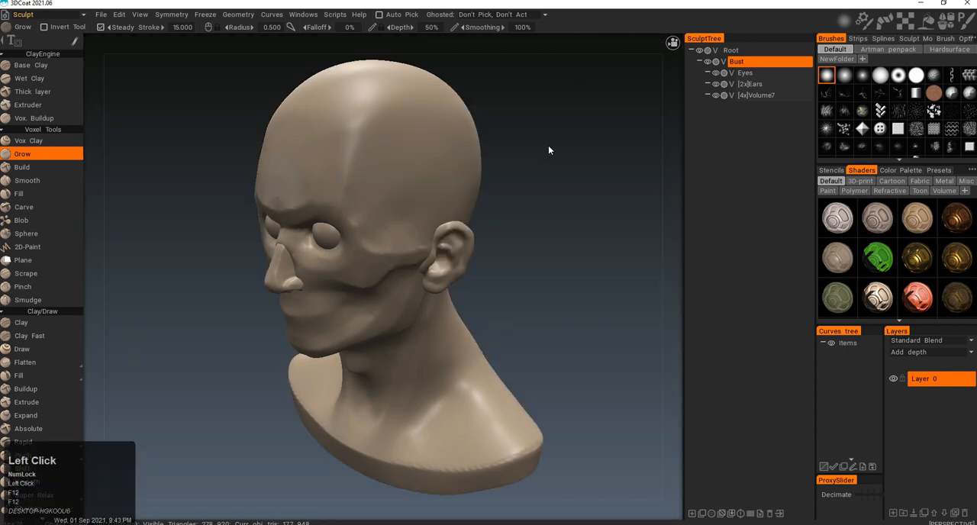
pyautogui.click(673, 43)
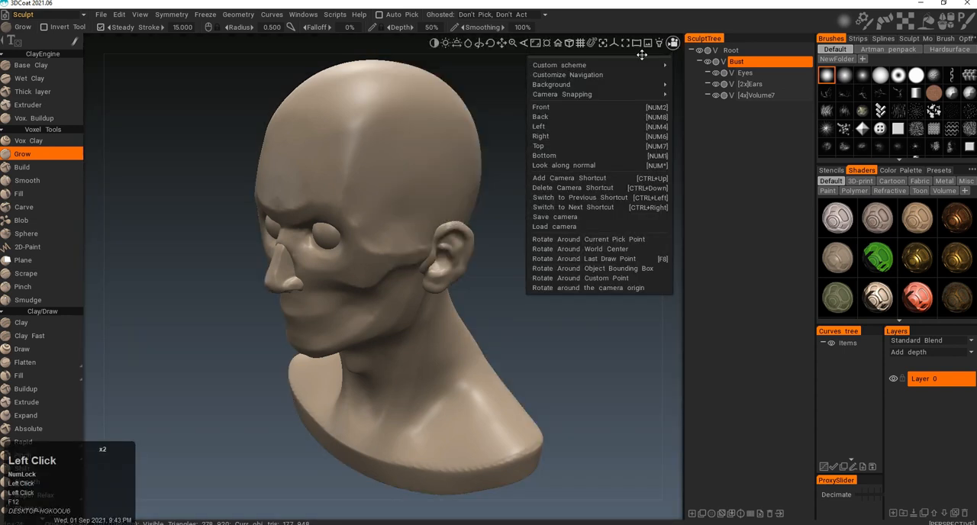
pyautogui.click(569, 86)
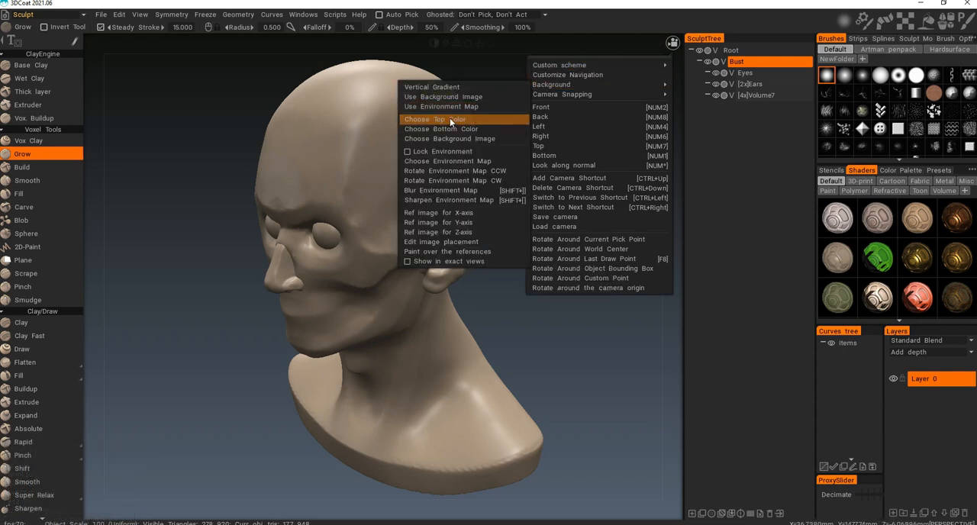
pyautogui.click(451, 121)
pyautogui.moveTo(415, 334); pyautogui.dragTo(469, 336)
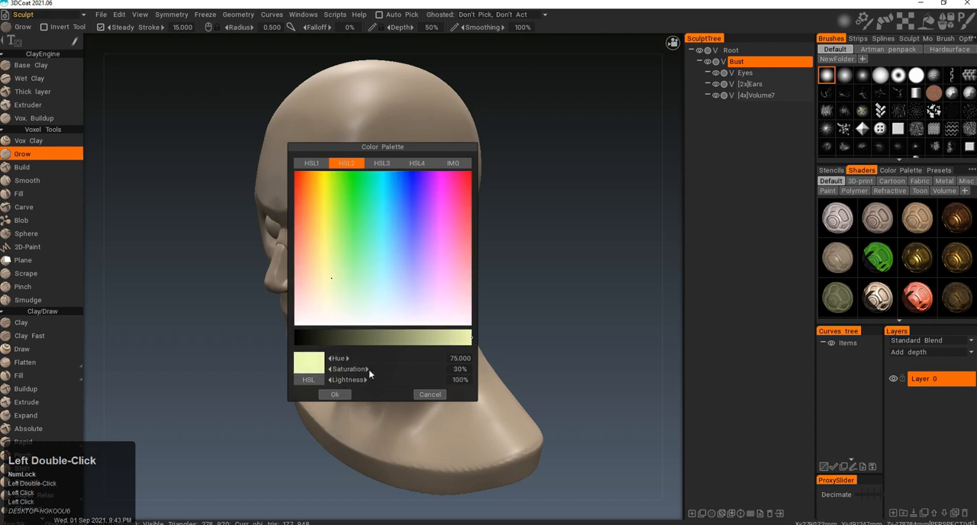
pyautogui.click(334, 394)
pyautogui.click(672, 43)
pyautogui.moveTo(575, 63)
pyautogui.moveTo(557, 84)
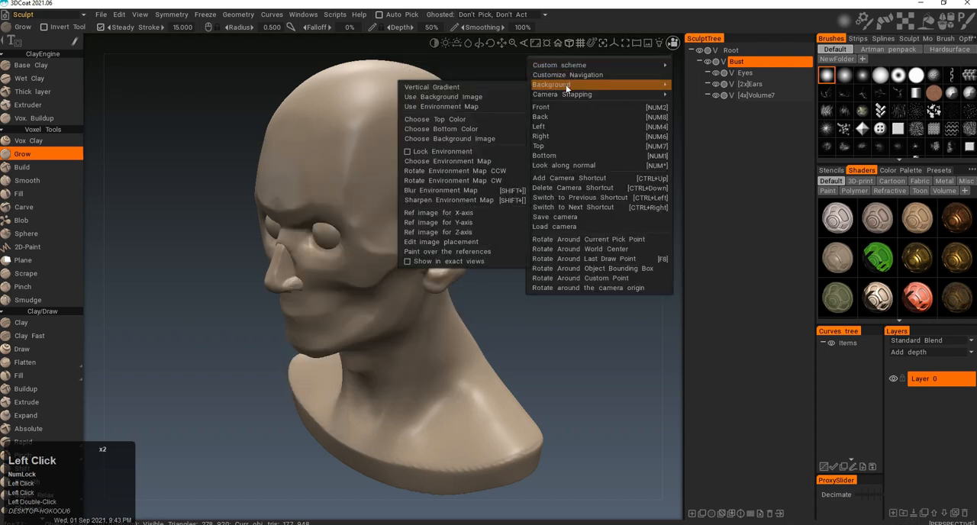
pyautogui.click(480, 87)
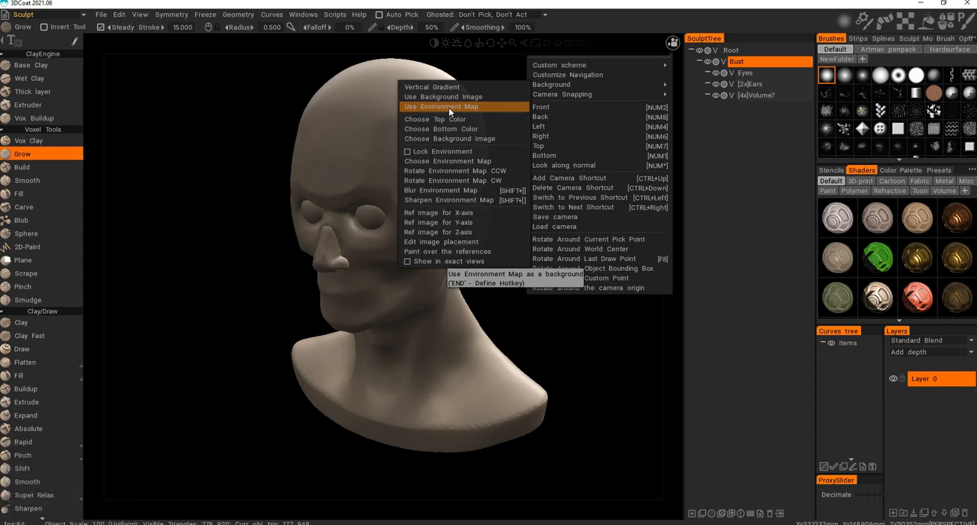
# Use the environment map as the viewport background and check the bust against it from several angles.
pyautogui.click(449, 109)
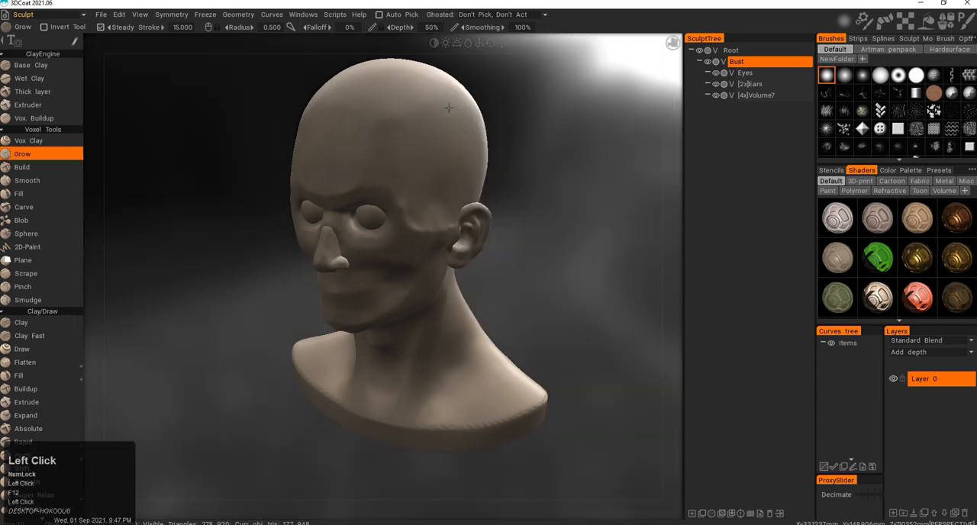
pyautogui.keyDown('alt'); pyautogui.moveTo(537, 178); pyautogui.dragTo(531, 195, button='middle'); pyautogui.keyUp('alt')
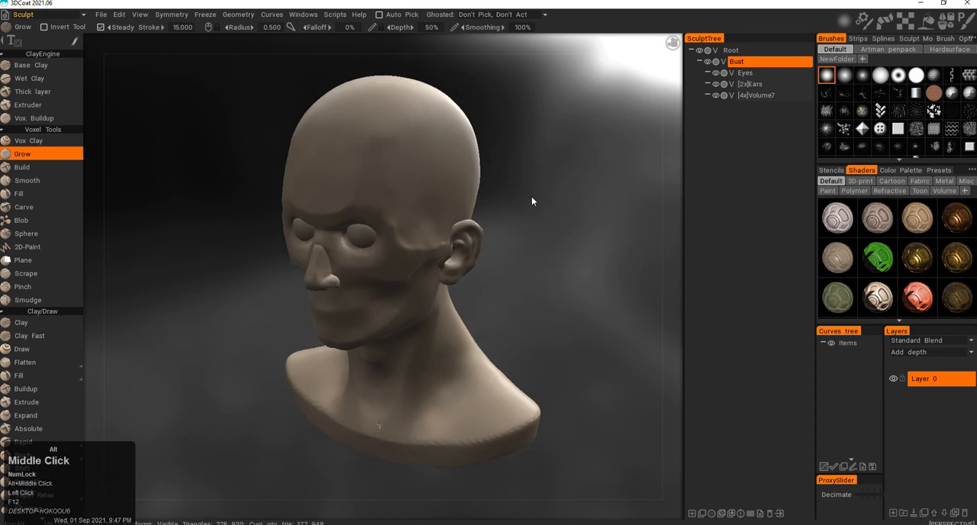
pyautogui.keyDown('alt'); pyautogui.moveTo(531, 195); pyautogui.dragTo(514, 214, button='right'); pyautogui.keyUp('alt')
pyautogui.moveTo(513, 214)
pyautogui.keyDown('alt'); pyautogui.mouseDown()
pyautogui.moveTo(559, 240)
pyautogui.moveTo(511, 206)
pyautogui.mouseUp(); pyautogui.keyUp('alt')
pyautogui.keyDown('alt'); pyautogui.moveTo(511, 206); pyautogui.dragTo(508, 199, button='right'); pyautogui.keyUp('alt')
pyautogui.keyDown('alt'); pyautogui.moveTo(509, 201); pyautogui.dragTo(454, 212); pyautogui.keyUp('alt')
pyautogui.keyDown('alt'); pyautogui.moveTo(560, 152); pyautogui.dragTo(607, 109, button='right'); pyautogui.keyUp('alt')
pyautogui.keyDown('alt'); pyautogui.moveTo(607, 109); pyautogui.dragTo(609, 100); pyautogui.keyUp('alt')
# Try several environment maps on the bust and apply the blue-sky glass hall panorama.
pyautogui.click(638, 43)
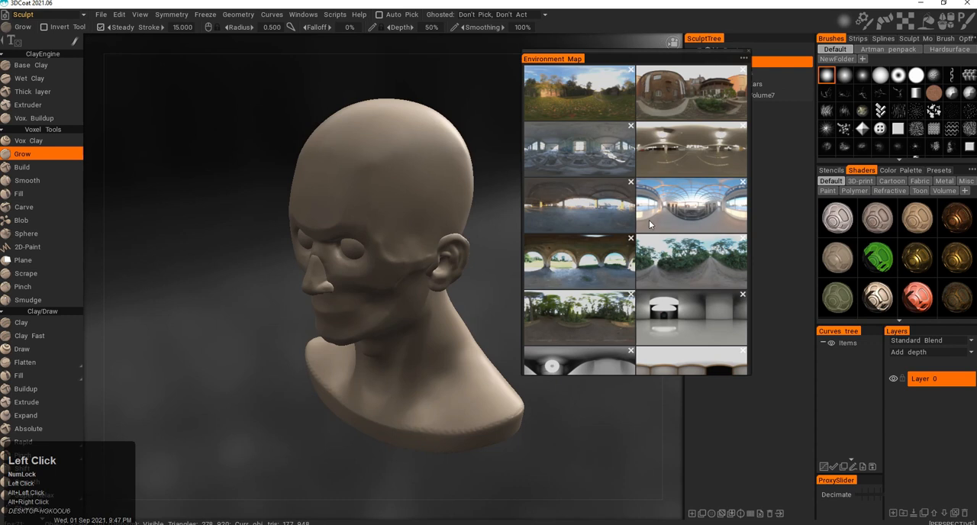
pyautogui.scroll(-2, 636, 227)
pyautogui.click(604, 242)
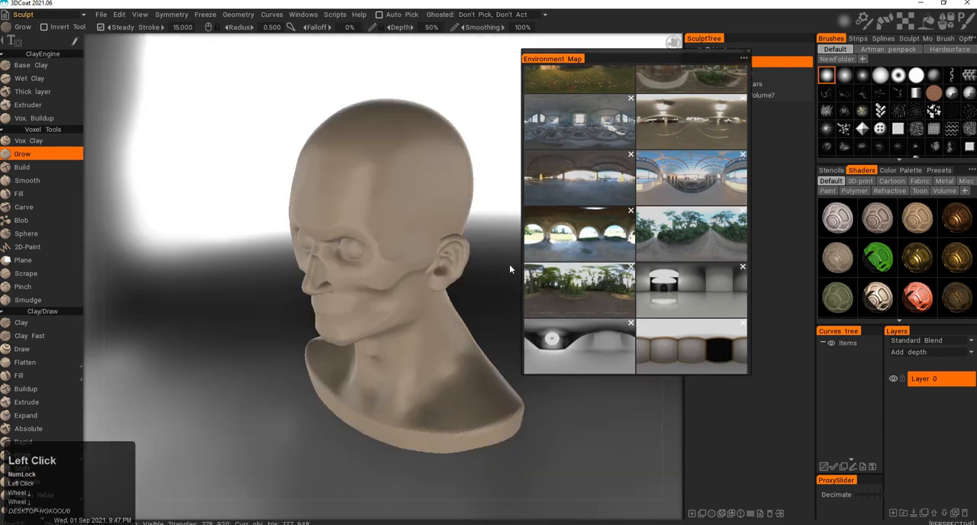
pyautogui.click(685, 132)
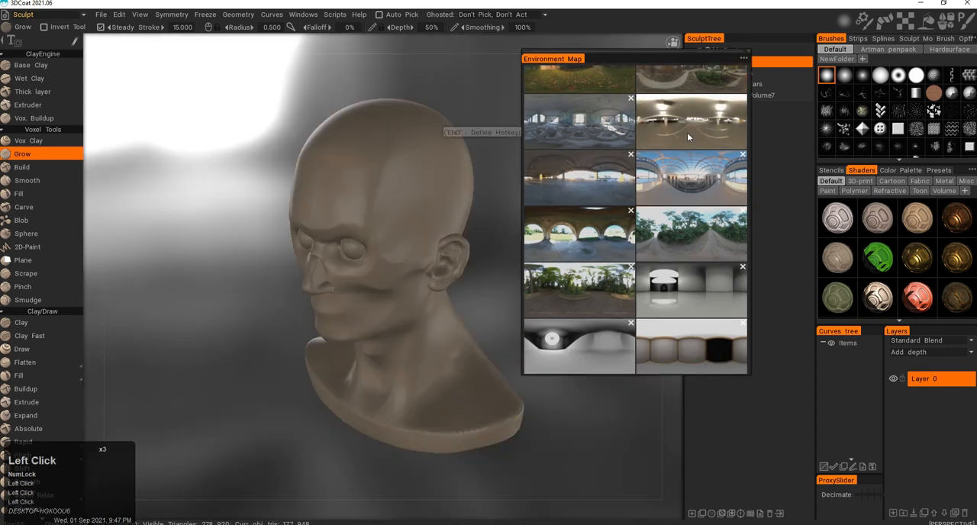
pyautogui.click(689, 189)
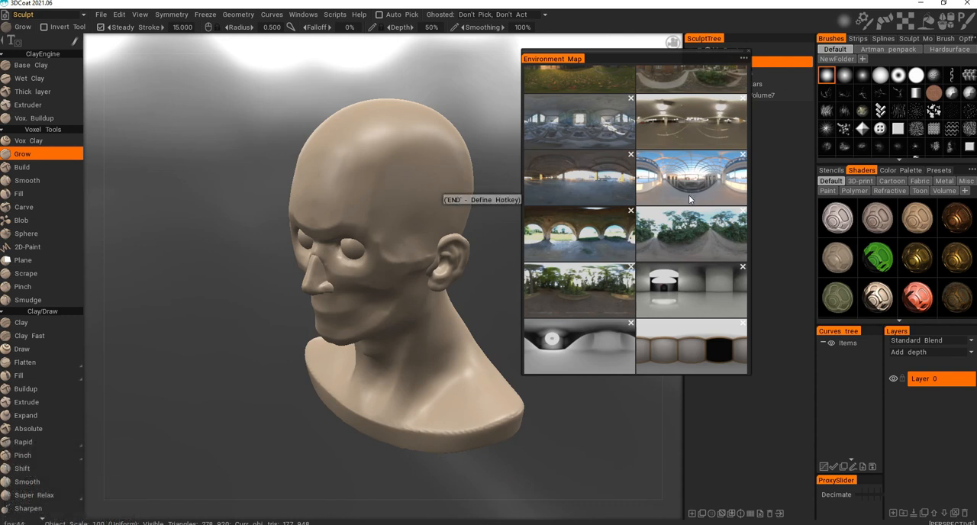
pyautogui.click(692, 193)
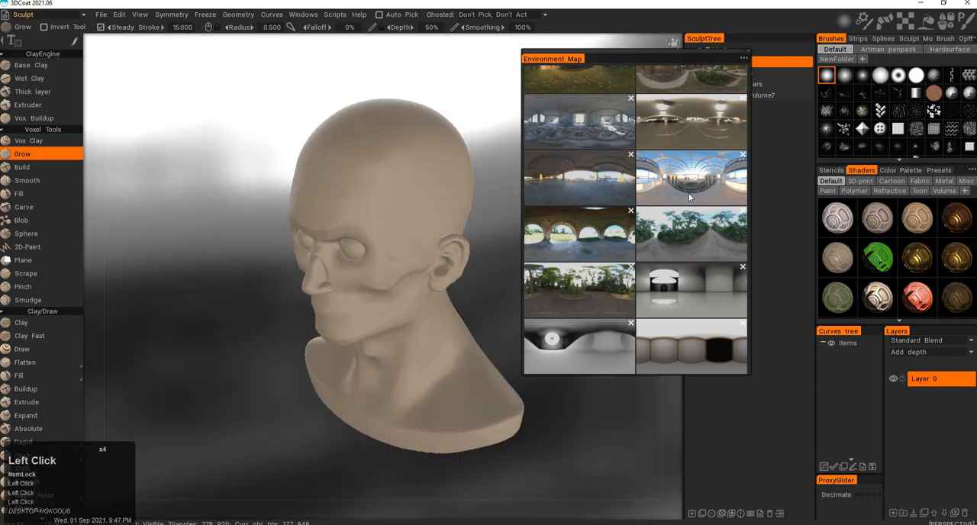
pyautogui.moveTo(502, 184)
pyautogui.keyDown('alt'); pyautogui.mouseDown()
pyautogui.moveTo(522, 189)
pyautogui.moveTo(525, 175)
pyautogui.moveTo(513, 173)
pyautogui.mouseUp(); pyautogui.keyUp('alt')
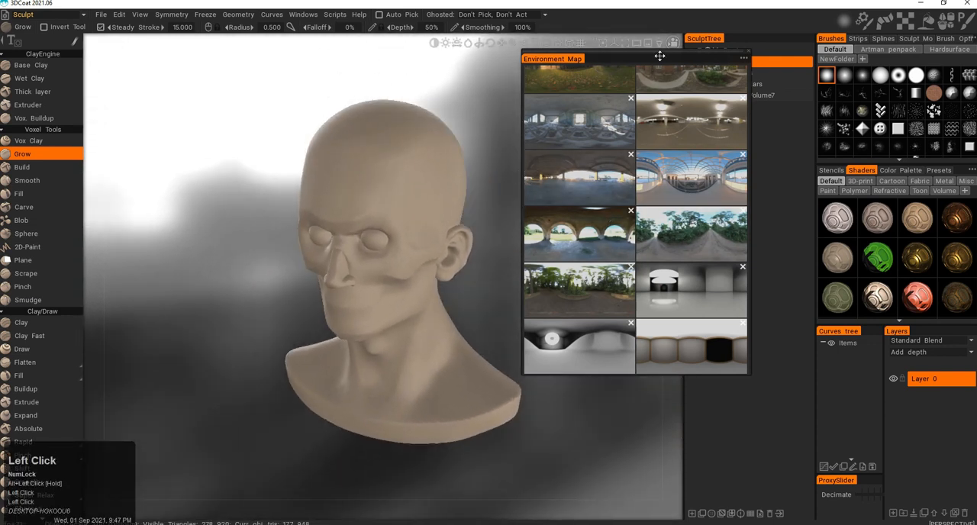
pyautogui.click(749, 52)
# Sharpen the environment map slightly and blur it again in several increments.
pyautogui.click(672, 44)
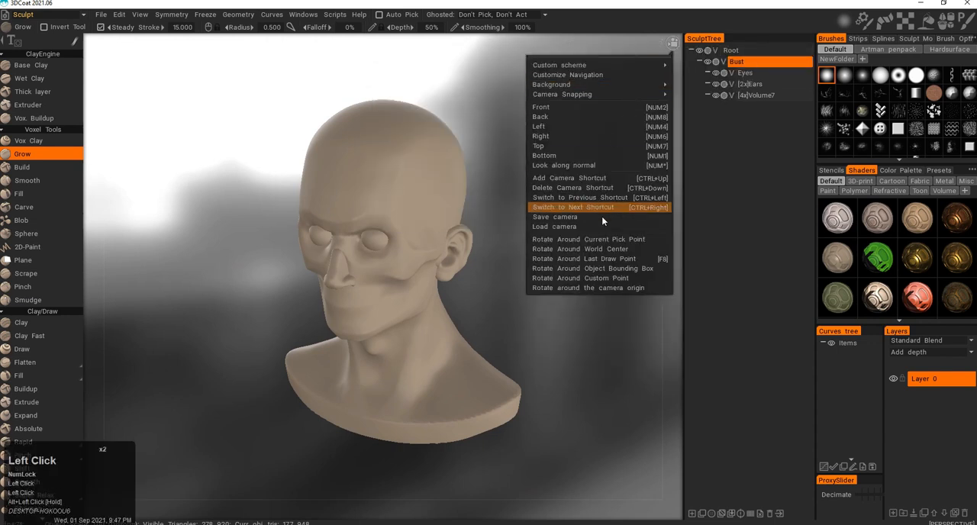
pyautogui.moveTo(552, 85)
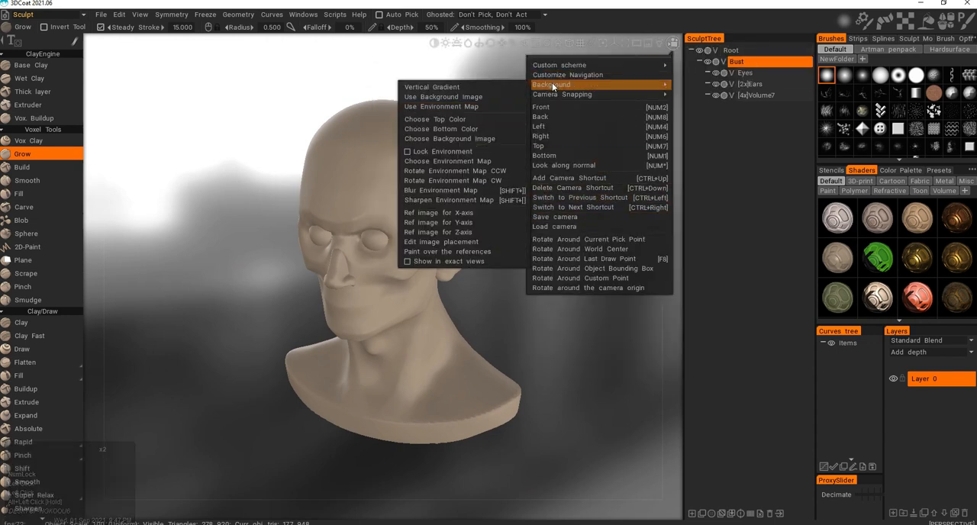
pyautogui.click(470, 198)
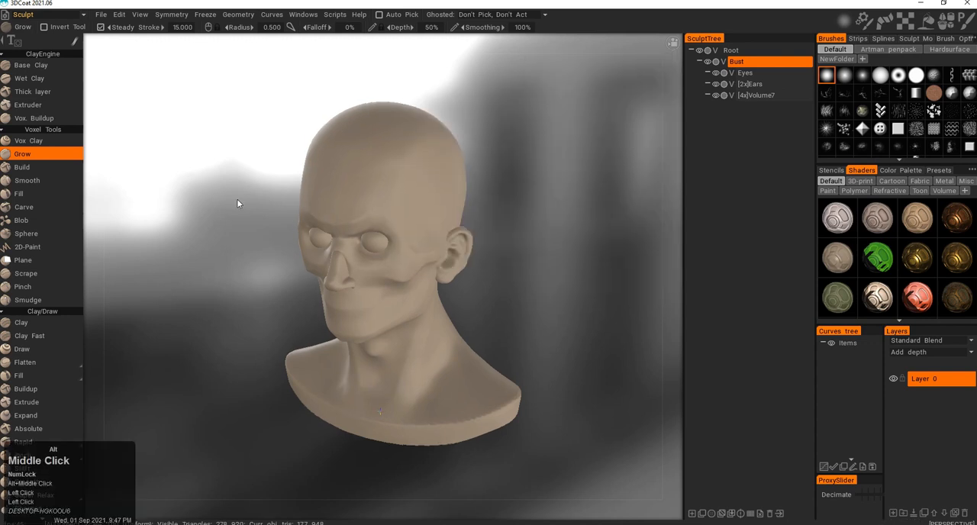
pyautogui.hotkey('shift', '0')
pyautogui.hotkey('shift', '0')
pyautogui.hotkey('shift', '0')
pyautogui.hotkey('shift', '0')
pyautogui.hotkey('shift', '0')
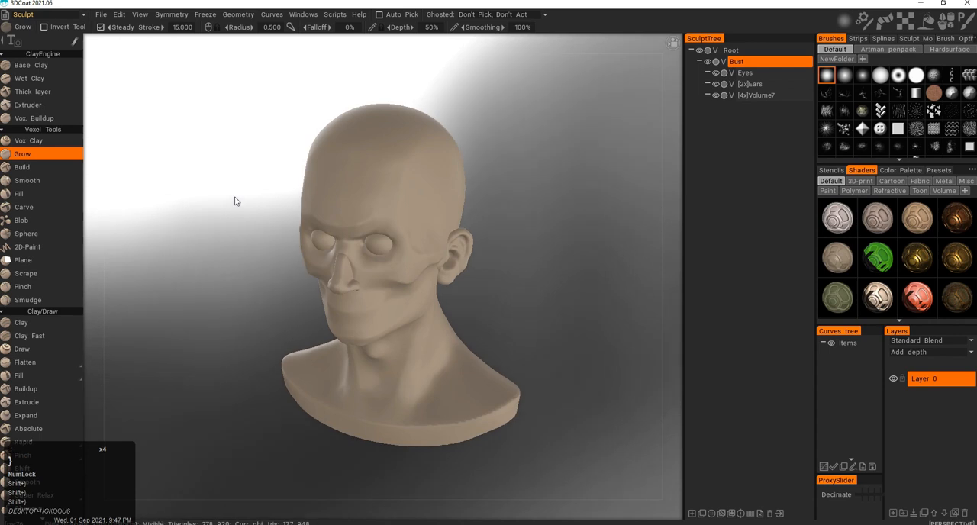
# Adjust the environment map's blur in several increments until the background details are more distinct.
pyautogui.hotkey('shift', '9')
pyautogui.hotkey('shift', '[')
pyautogui.hotkey('shift', '[')
pyautogui.hotkey('shift', '[')
pyautogui.hotkey('shift', '[')
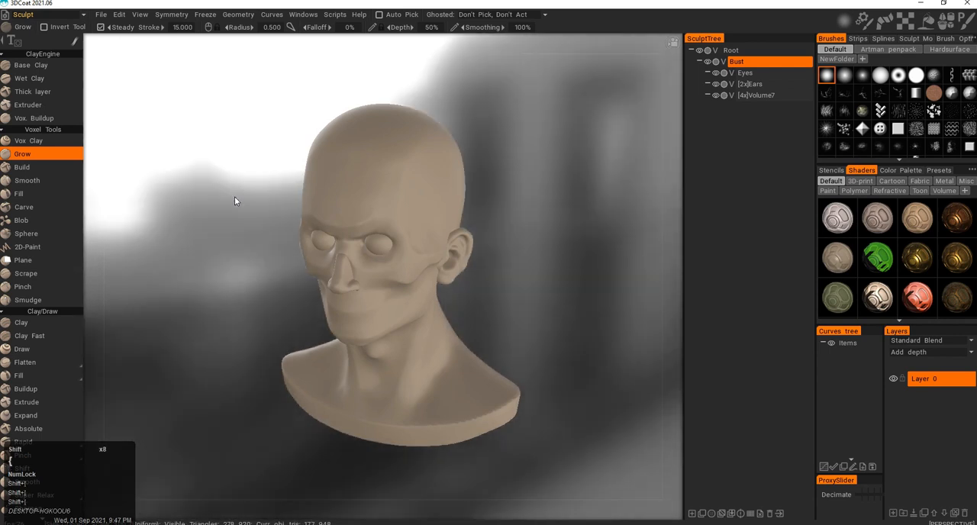
pyautogui.hotkey('shift', ']')
pyautogui.hotkey('shift', ']')
pyautogui.hotkey('shift', ']')
pyautogui.hotkey('shift', ']')
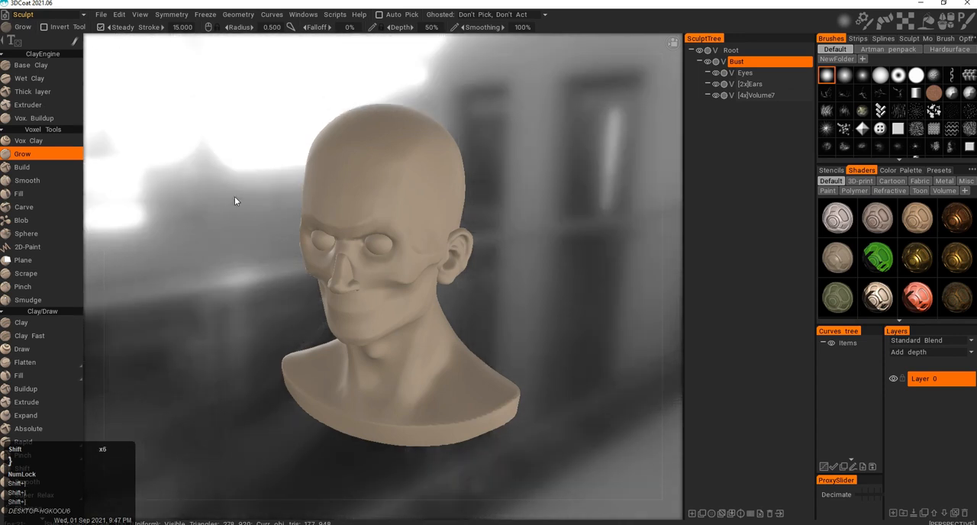
# Load the full-color steamgirl picture as the X-axis reference image and inspect its placement around the bust.
pyautogui.keyDown('alt'); pyautogui.moveTo(375, 200); pyautogui.dragTo(516, 229); pyautogui.keyUp('alt')
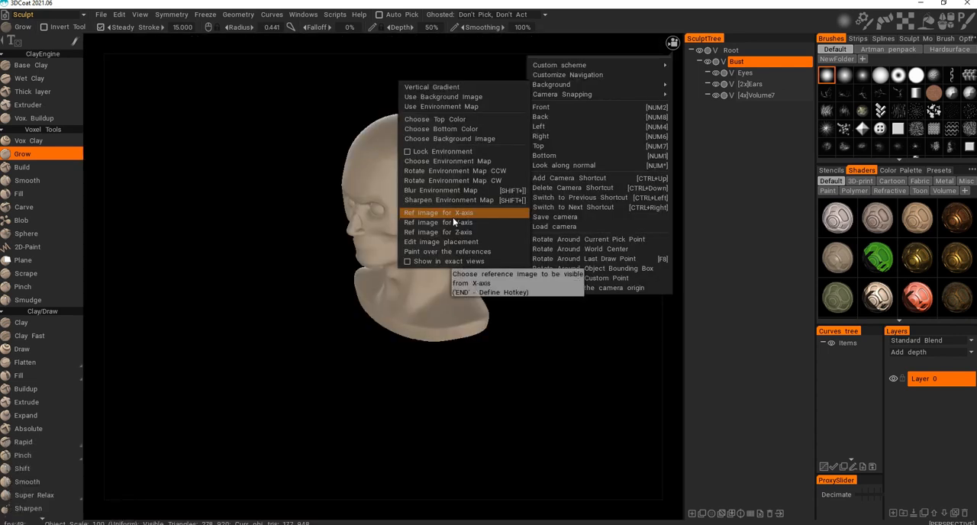
pyautogui.click(453, 216)
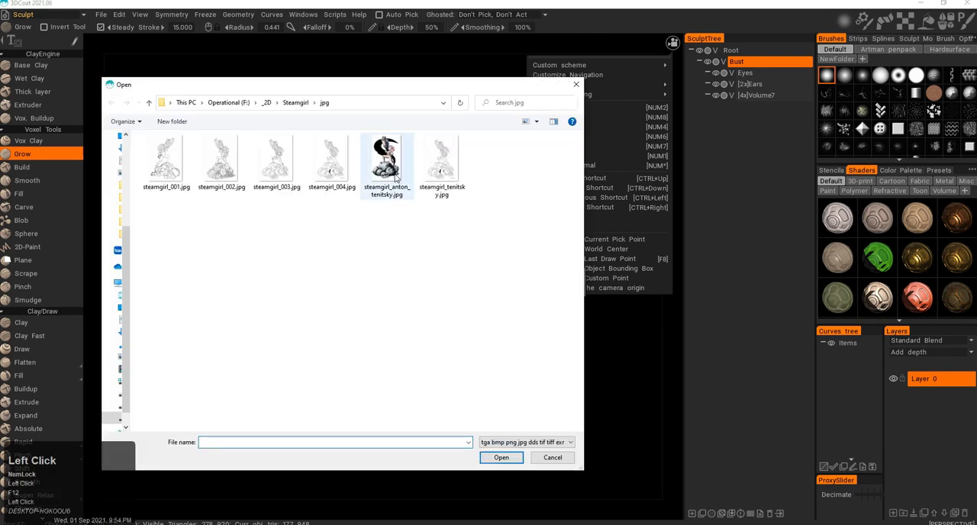
pyautogui.doubleClick(394, 169)
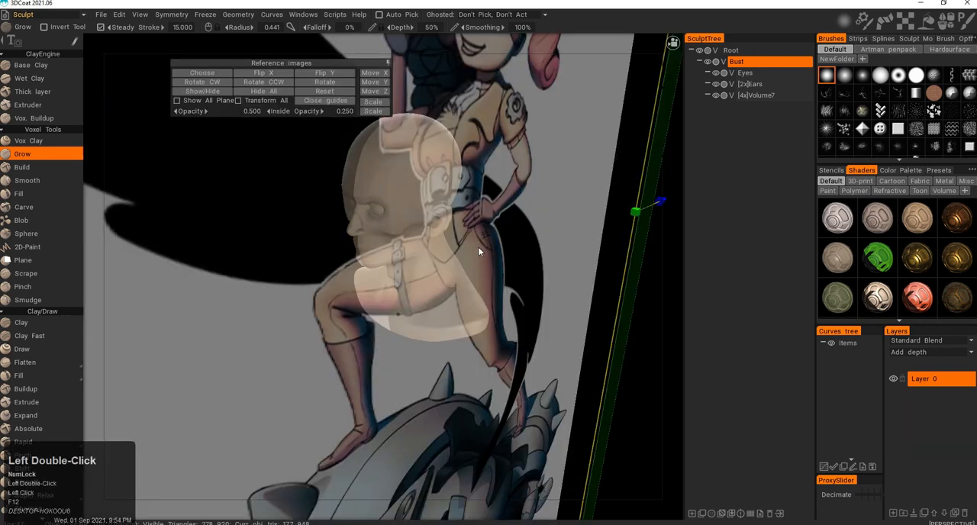
pyautogui.keyDown('alt'); pyautogui.moveTo(464, 257); pyautogui.dragTo(463, 272, button='middle'); pyautogui.keyUp('alt')
pyautogui.keyDown('alt'); pyautogui.moveTo(464, 271); pyautogui.dragTo(494, 289, button='right'); pyautogui.keyUp('alt')
pyautogui.keyDown('alt'); pyautogui.moveTo(493, 288); pyautogui.dragTo(463, 318); pyautogui.keyUp('alt')
pyautogui.keyDown('alt'); pyautogui.moveTo(463, 317); pyautogui.dragTo(427, 310, button='right'); pyautogui.keyUp('alt')
pyautogui.keyDown('alt'); pyautogui.moveTo(427, 310); pyautogui.dragTo(512, 314); pyautogui.keyUp('alt')
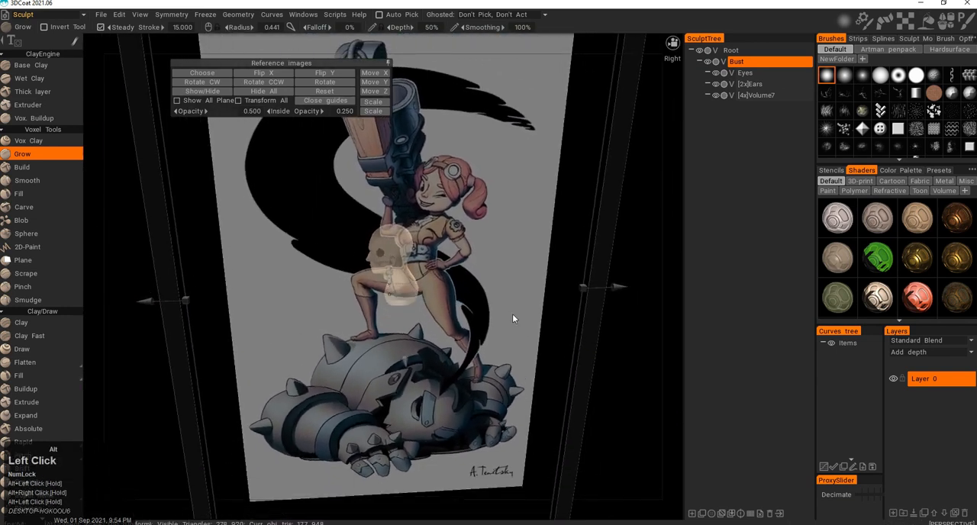
pyautogui.keyDown('alt'); pyautogui.moveTo(512, 314); pyautogui.dragTo(447, 297, button='right'); pyautogui.keyUp('alt')
pyautogui.keyDown('alt'); pyautogui.moveTo(447, 297); pyautogui.dragTo(481, 298); pyautogui.keyUp('alt')
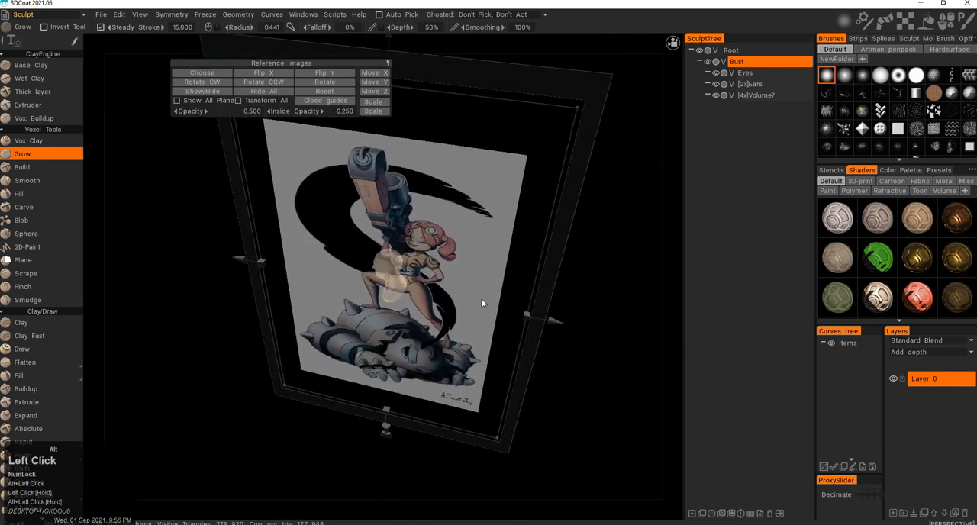
# Add the same full-color steamgirl picture as the Y-axis reference image.
pyautogui.click(672, 44)
pyautogui.moveTo(567, 84)
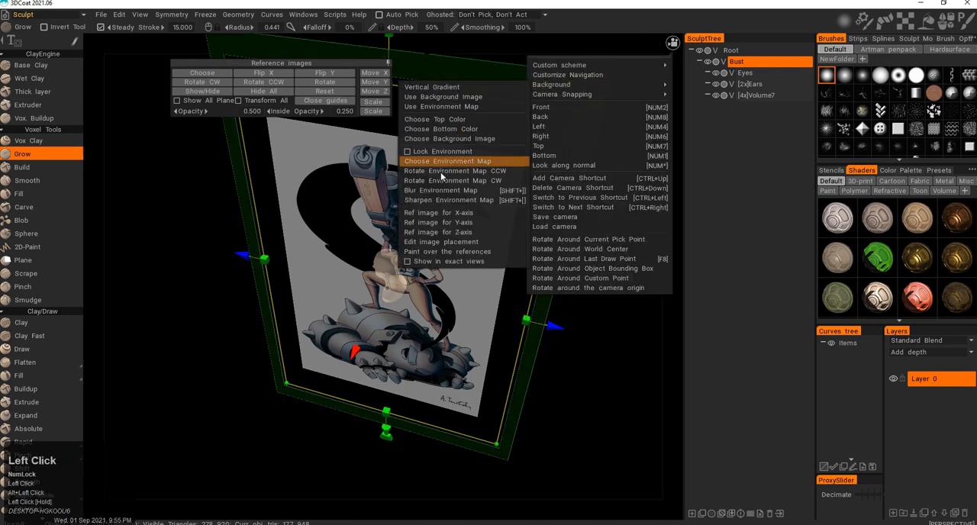
pyautogui.click(464, 225)
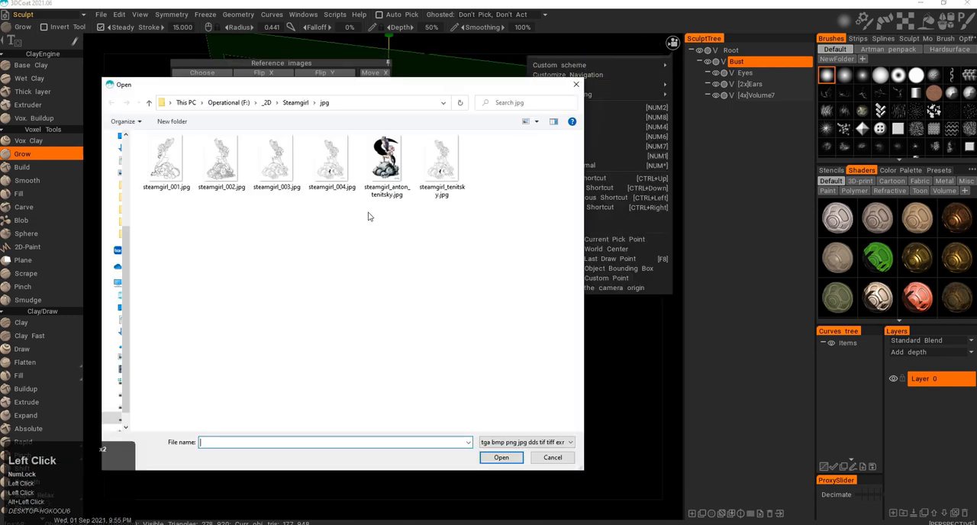
pyautogui.doubleClick(379, 161)
pyautogui.moveTo(399, 304)
pyautogui.keyDown('alt'); pyautogui.mouseDown()
pyautogui.moveTo(400, 328)
pyautogui.moveTo(402, 289)
pyautogui.mouseUp(); pyautogui.keyUp('alt')
# Toggle the option to show reference images in exact views and check it by orbiting the bust.
pyautogui.click(672, 43)
pyautogui.moveTo(557, 85)
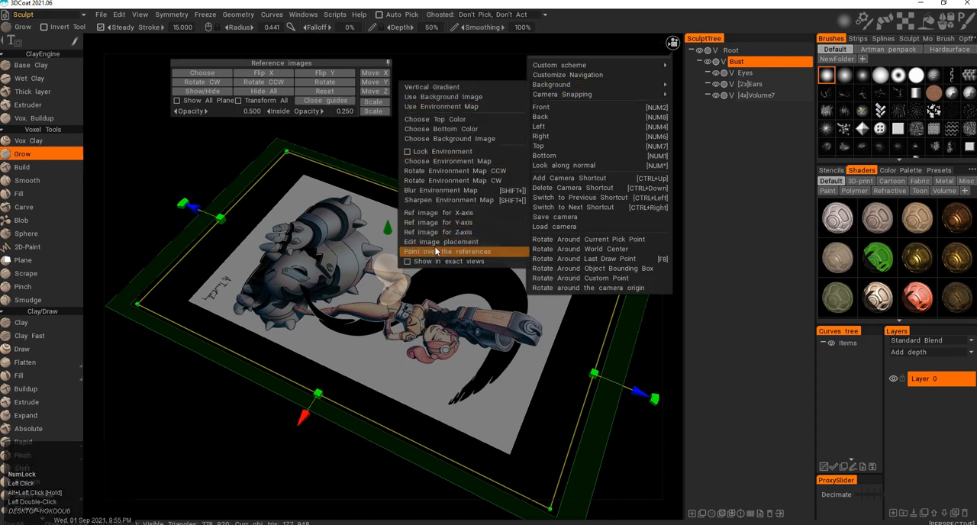
pyautogui.click(409, 260)
pyautogui.keyDown('alt'); pyautogui.moveTo(359, 235); pyautogui.dragTo(504, 163); pyautogui.keyUp('alt')
pyautogui.keyDown('alt'); pyautogui.moveTo(503, 163); pyautogui.dragTo(472, 255, button='right'); pyautogui.keyUp('alt')
pyautogui.keyDown('alt'); pyautogui.moveTo(472, 255); pyautogui.dragTo(484, 248, button='middle'); pyautogui.keyUp('alt')
pyautogui.keyDown('alt'); pyautogui.moveTo(484, 247); pyautogui.dragTo(532, 276); pyautogui.keyUp('alt')
pyautogui.press('F12')
pyautogui.press('F12')
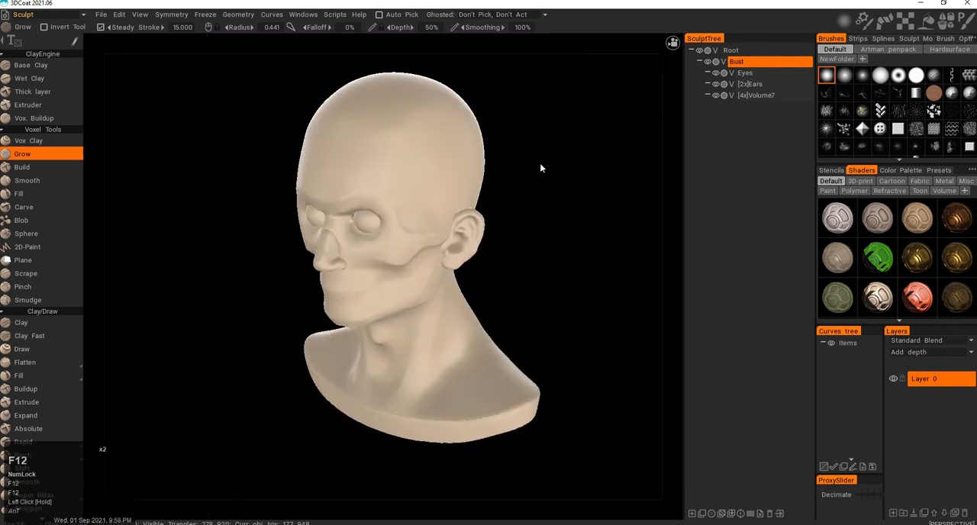
# Adjust the viewport lighting to brighten the bust.
pyautogui.moveTo(457, 66)
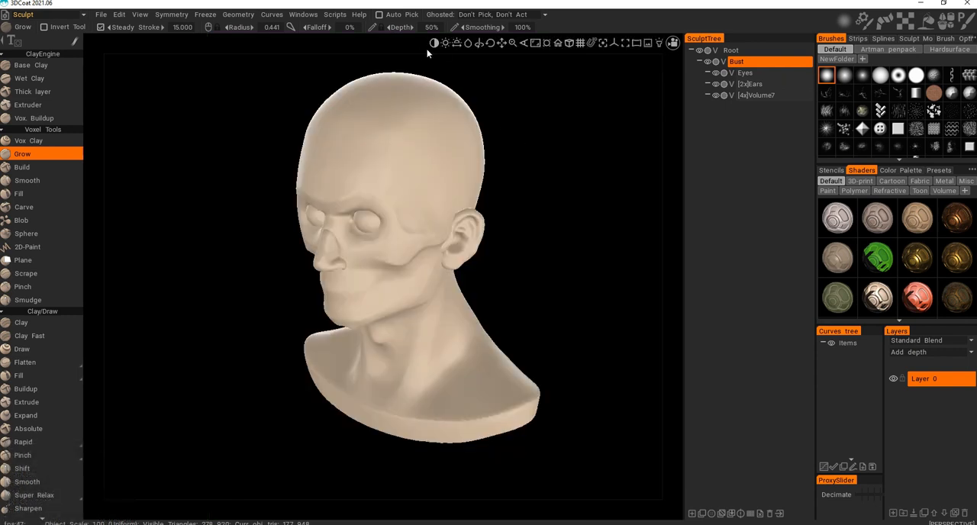
pyautogui.click(432, 42)
pyautogui.moveTo(432, 43); pyautogui.dragTo(454, 42)
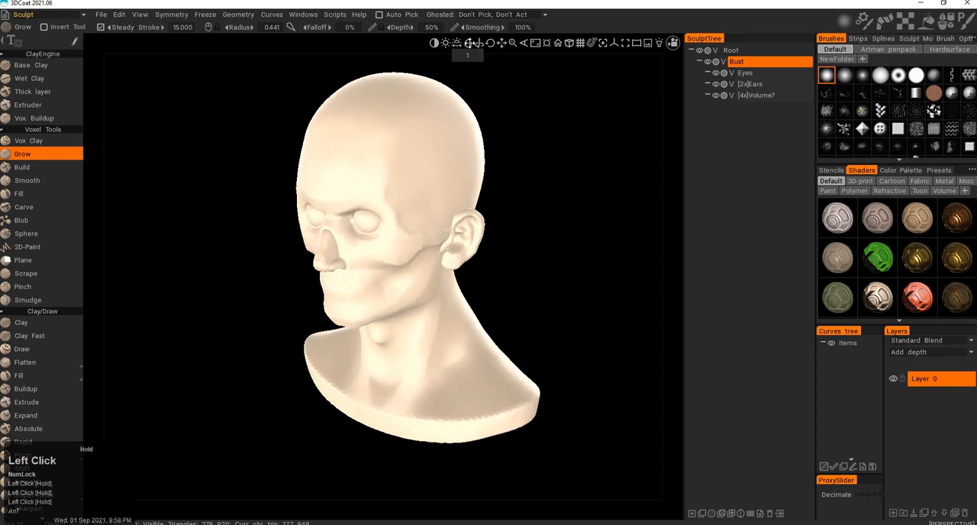
pyautogui.moveTo(470, 44); pyautogui.dragTo(469, 43)
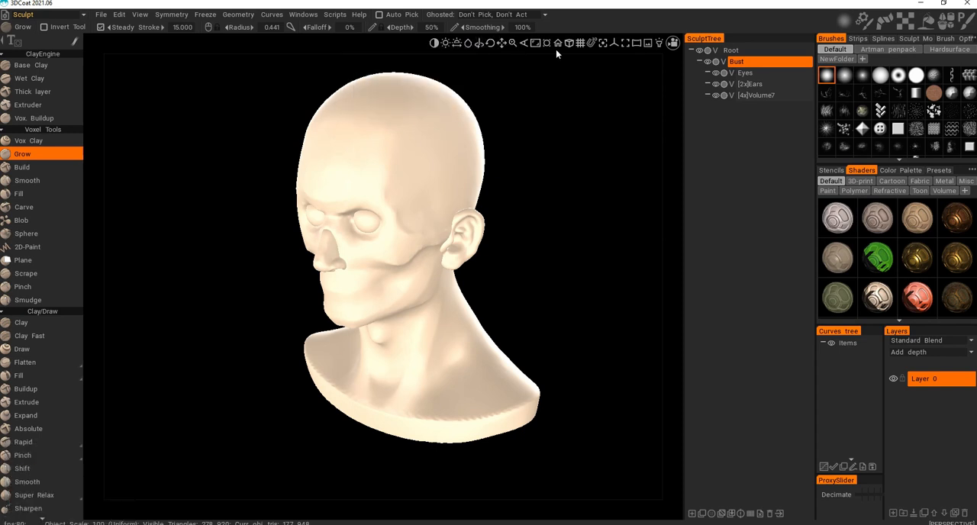
# Show and hide the 3D grid around the bust, and do the same with the axis lines.
pyautogui.click(578, 43)
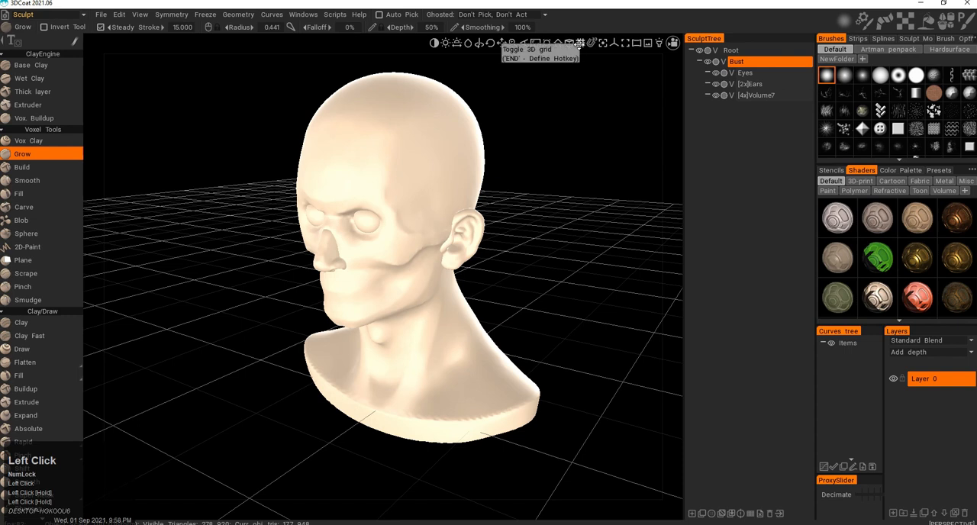
pyautogui.click(577, 44)
pyautogui.click(616, 43)
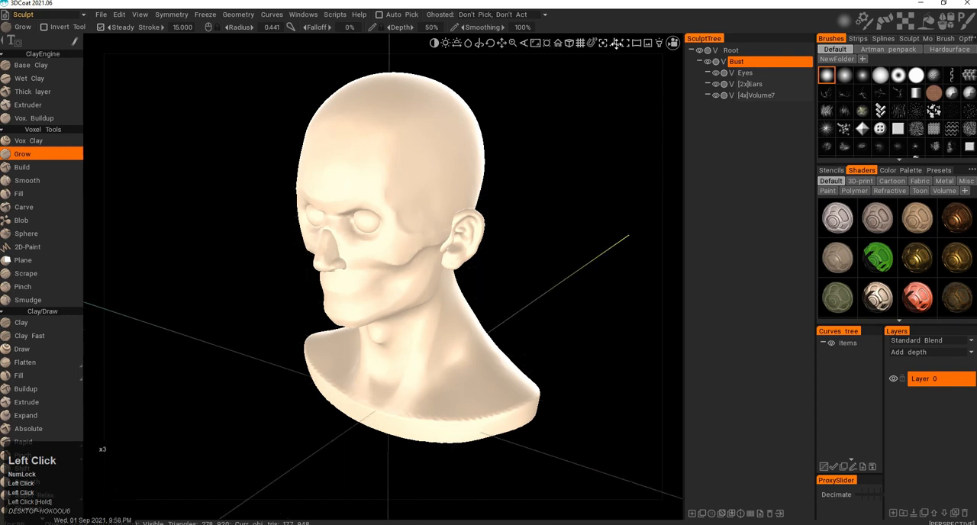
pyautogui.click(616, 44)
# Open the environment map choices and the reference image options for a look without changing them.
pyautogui.click(637, 43)
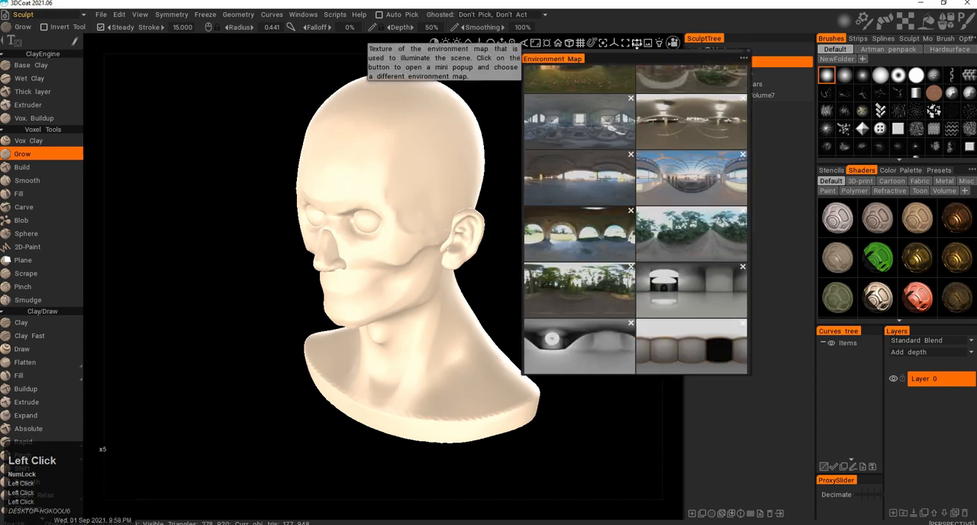
pyautogui.click(648, 42)
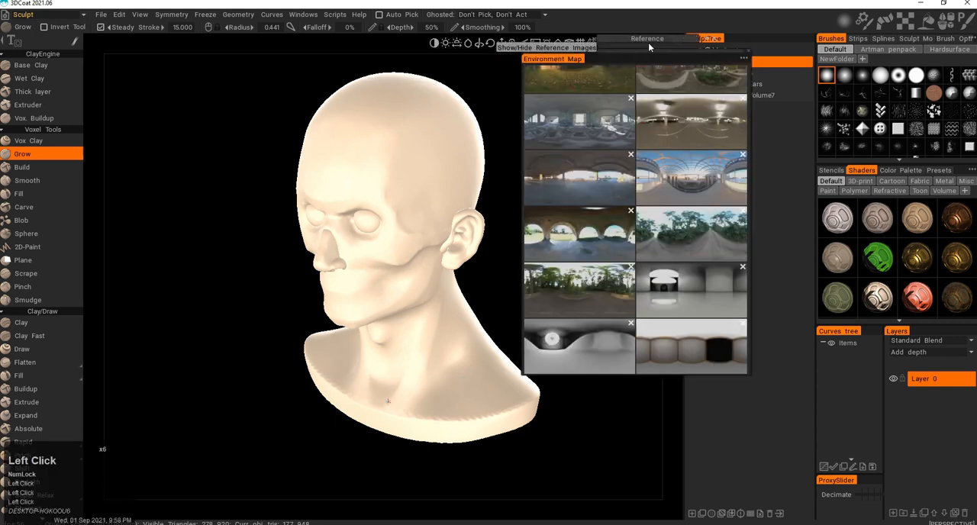
pyautogui.click(695, 38)
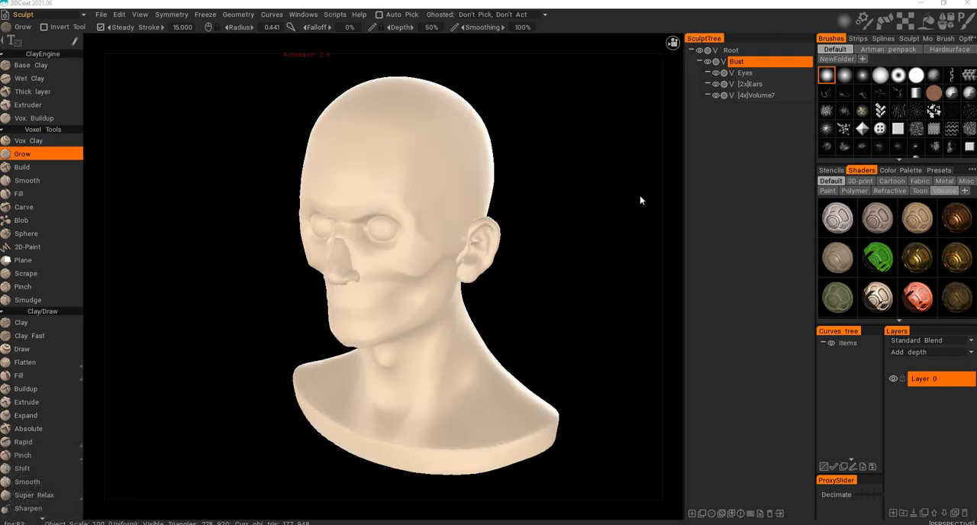
# Turn on Cast Shadows for the sculpted bust.
pyautogui.moveTo(580, 271); pyautogui.dragTo(533, 251)
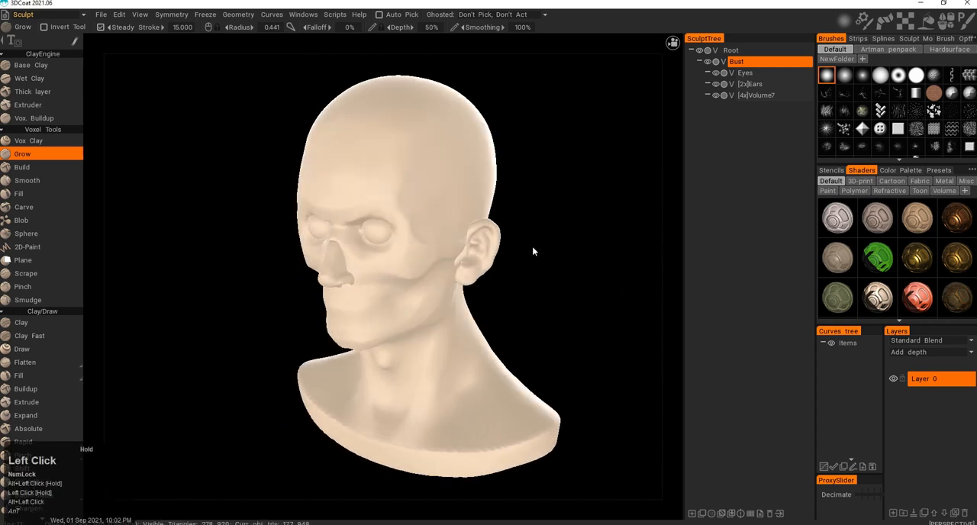
pyautogui.click(241, 15)
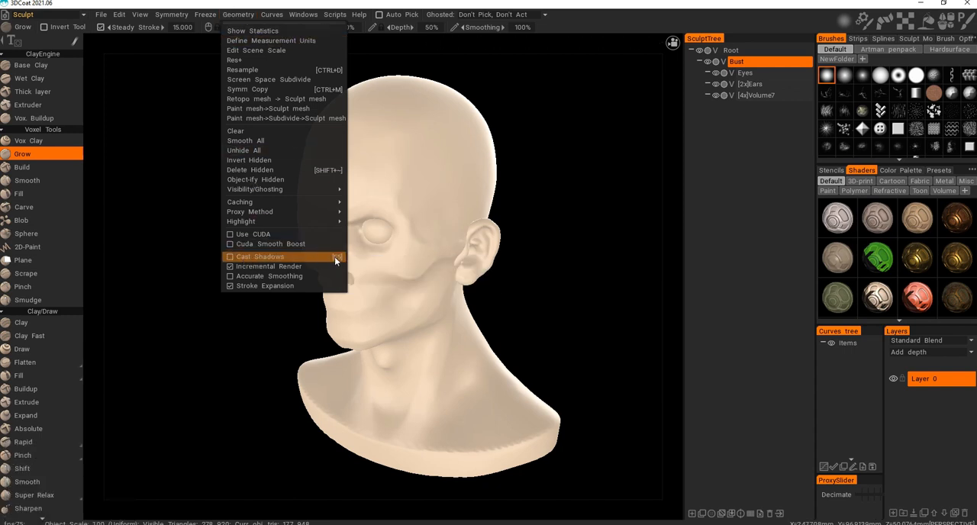
pyautogui.click(254, 257)
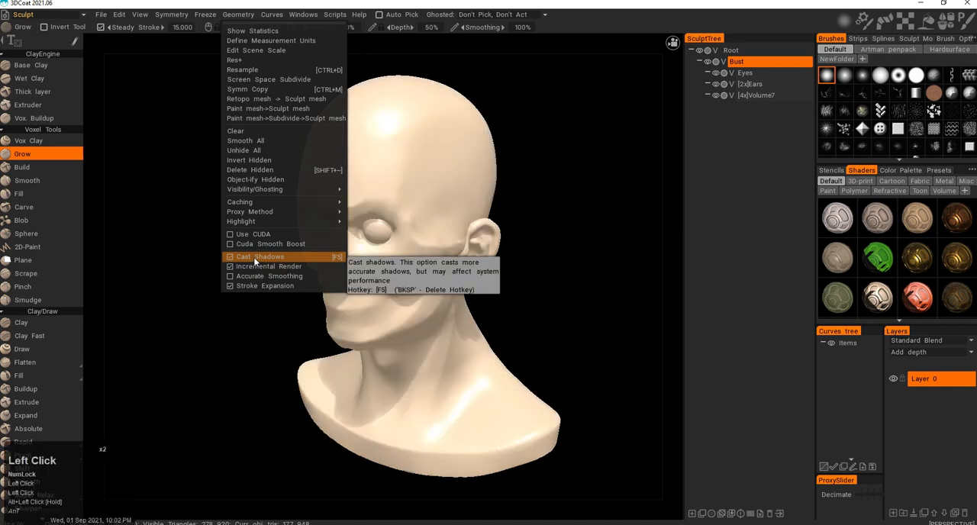
pyautogui.click(191, 309)
# Examine the cast shadows on the bust's face, neck and shoulders from side, front and lower viewing angles.
pyautogui.keyDown('alt'); pyautogui.moveTo(197, 316); pyautogui.dragTo(212, 291); pyautogui.keyUp('alt')
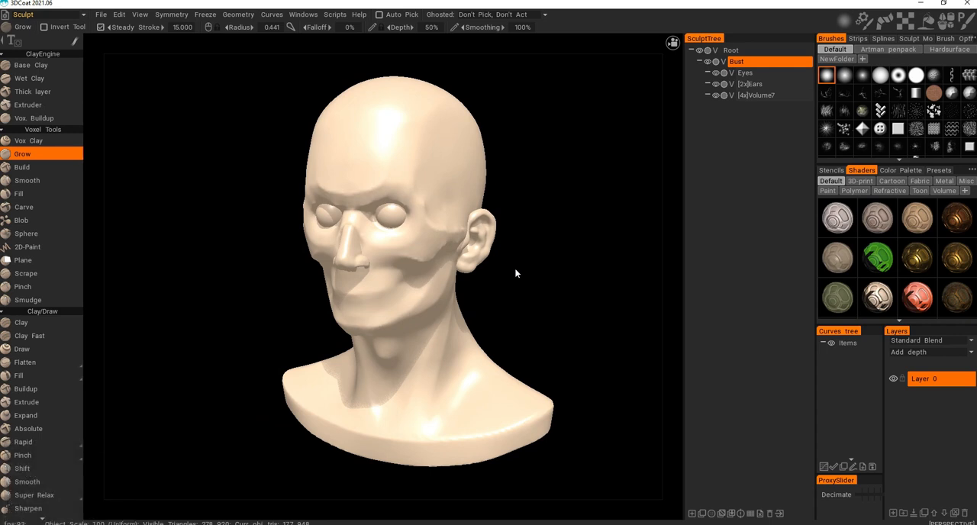
pyautogui.moveTo(554, 266); pyautogui.dragTo(502, 272)
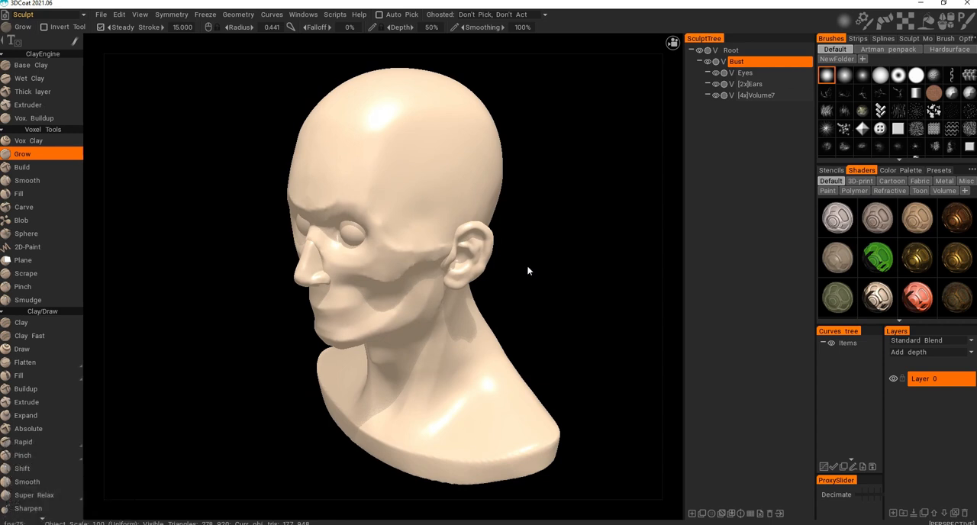
pyautogui.moveTo(529, 296); pyautogui.dragTo(495, 291)
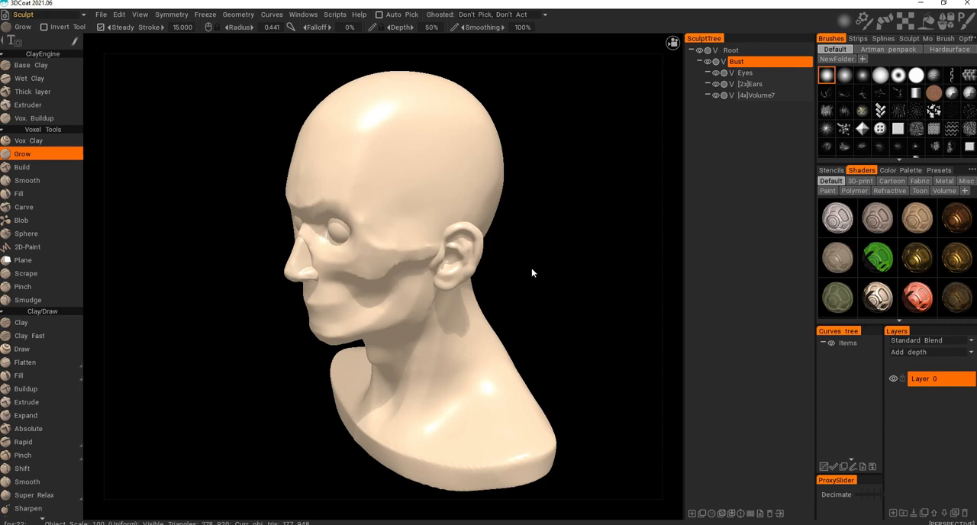
pyautogui.doubleClick(532, 271)
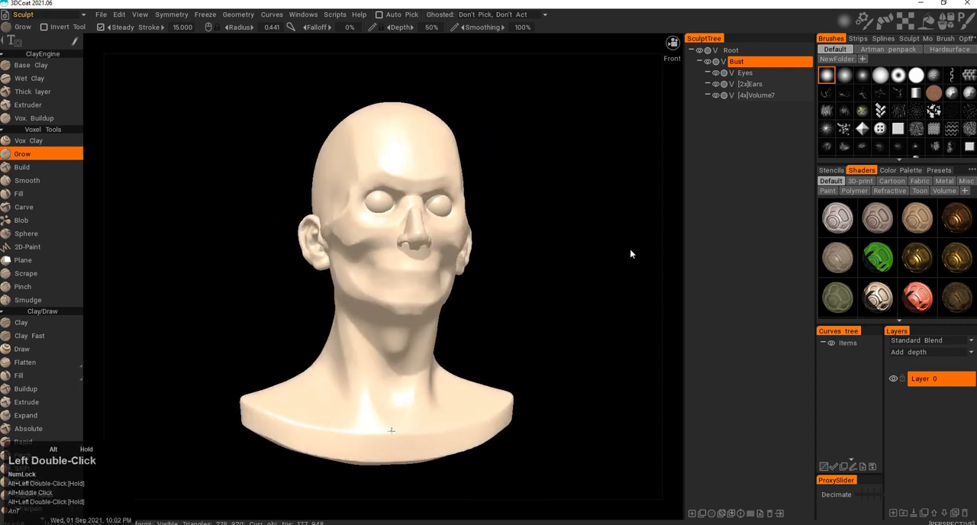
pyautogui.press('F12')
pyautogui.press('F12')
pyautogui.press('F12')
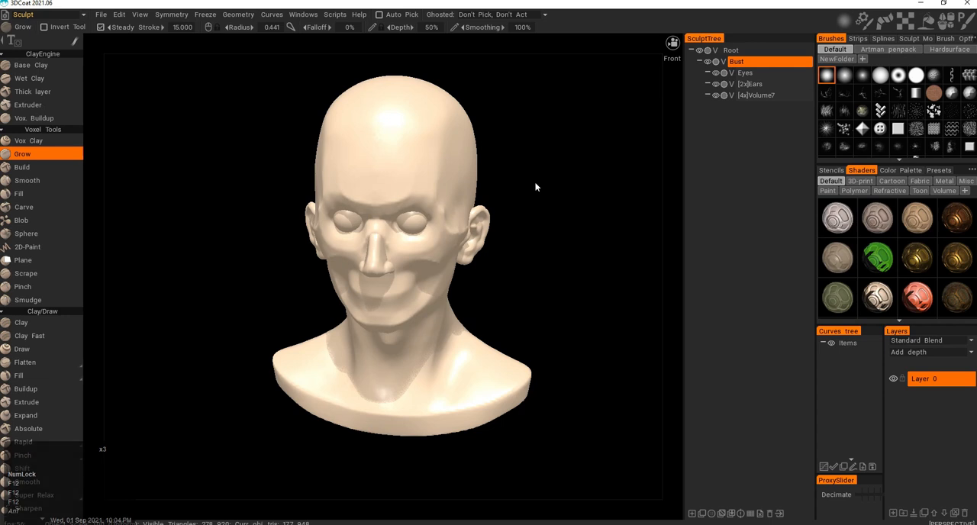
pyautogui.press('alt')
pyautogui.keyDown('alt'); pyautogui.moveTo(545, 175); pyautogui.dragTo(523, 242, button='middle'); pyautogui.keyUp('alt')
pyautogui.keyDown('alt'); pyautogui.moveTo(524, 242); pyautogui.dragTo(568, 245); pyautogui.keyUp('alt')
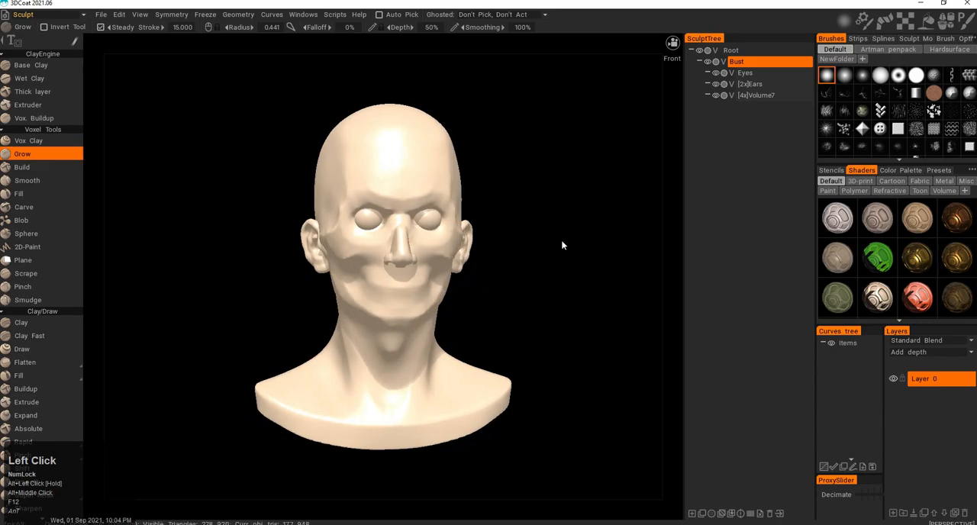